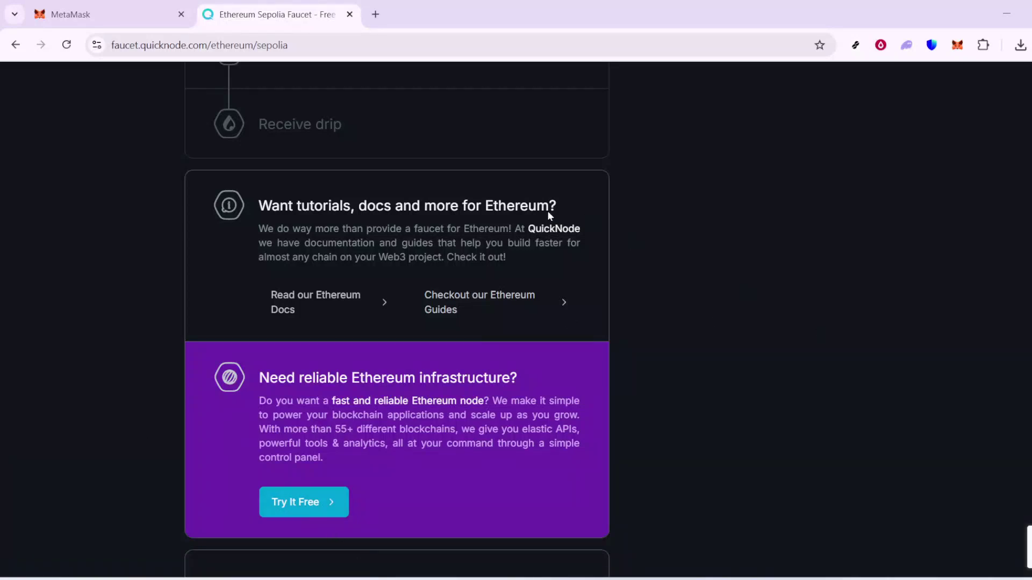
Bring up the MetaMask wallet home showing the OEX and BNB tokens on Binance Smart Chain
click(121, 8)
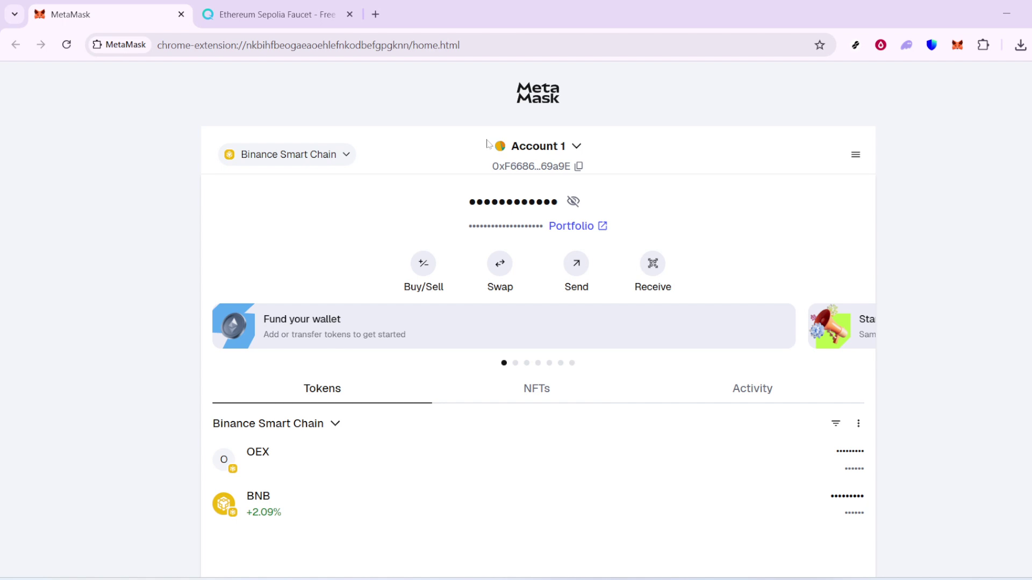
Change the wallet's network from Binance Smart Chain to the Sepolia test network
click(286, 160)
scroll(588, 370, down, 4)
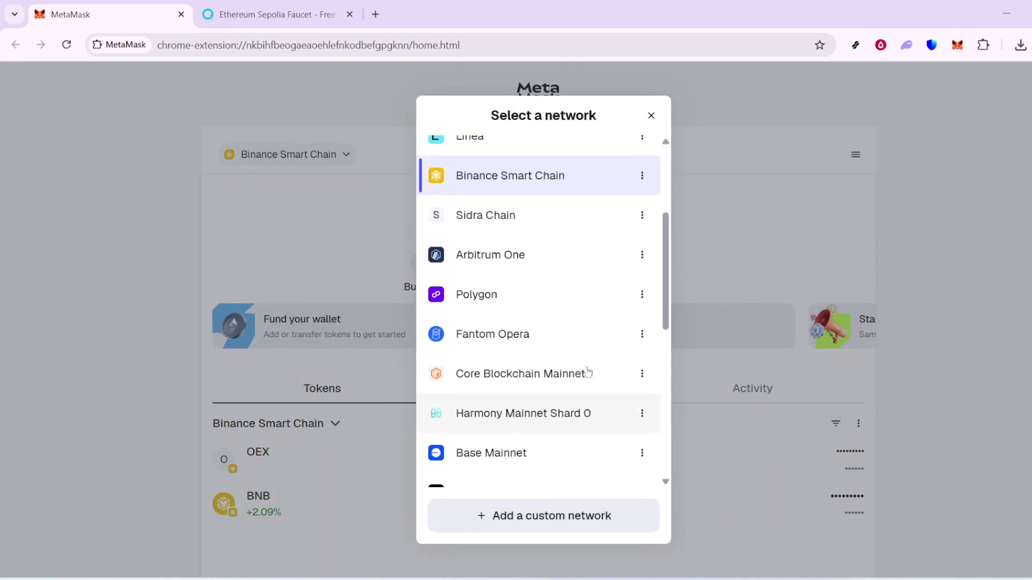
scroll(588, 372, down, 7)
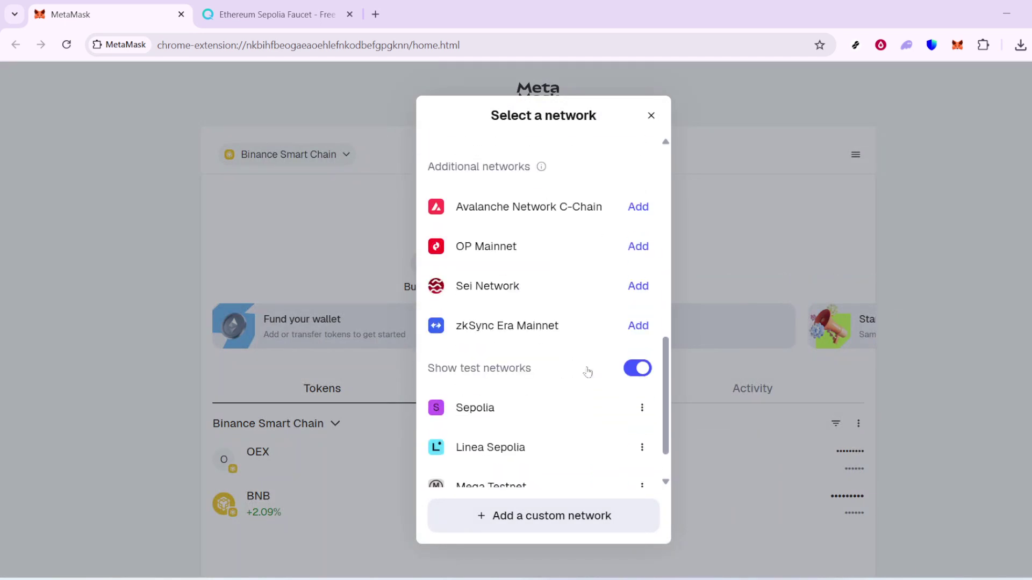
scroll(587, 371, down, 3)
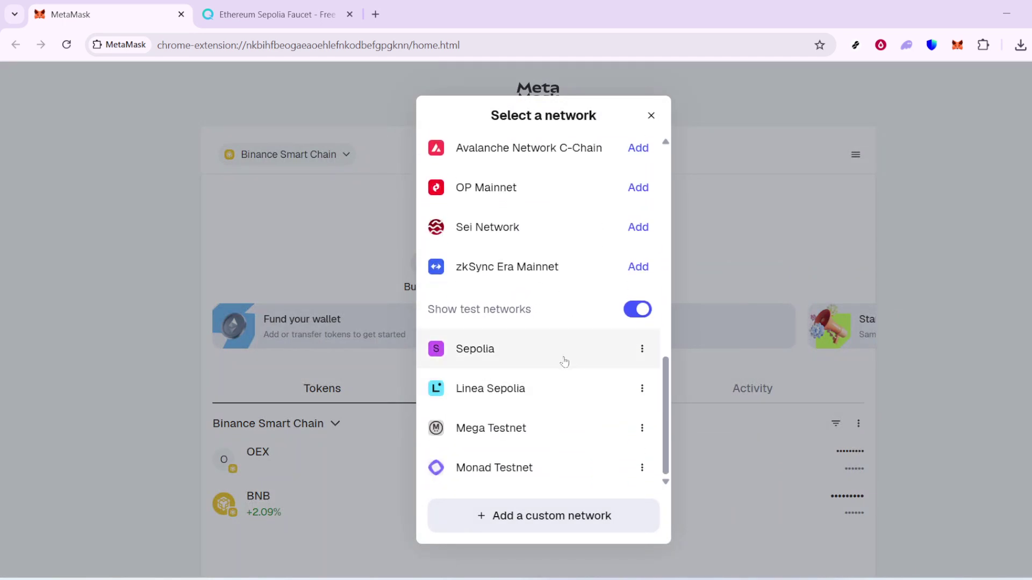
click(561, 357)
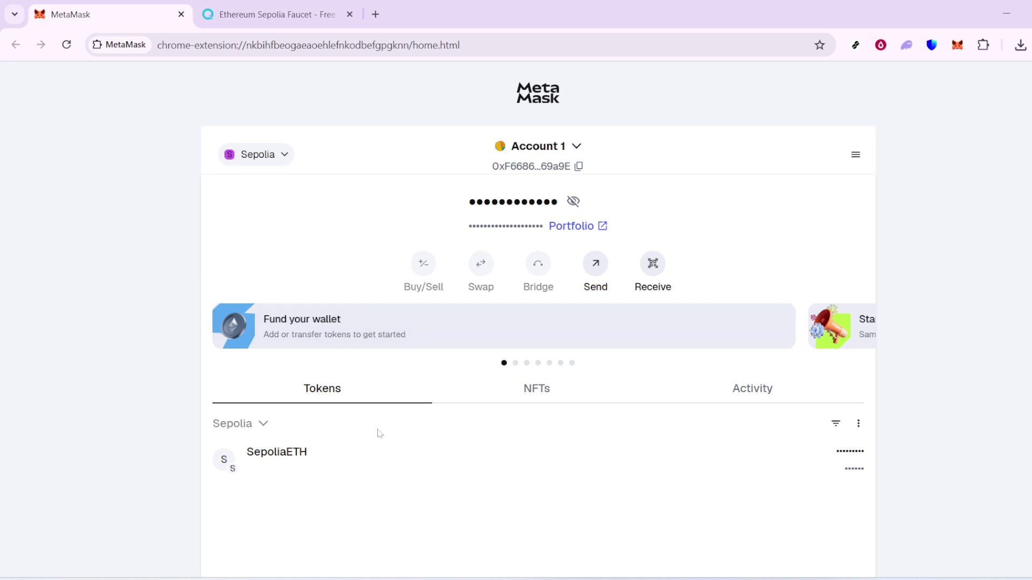
click(299, 459)
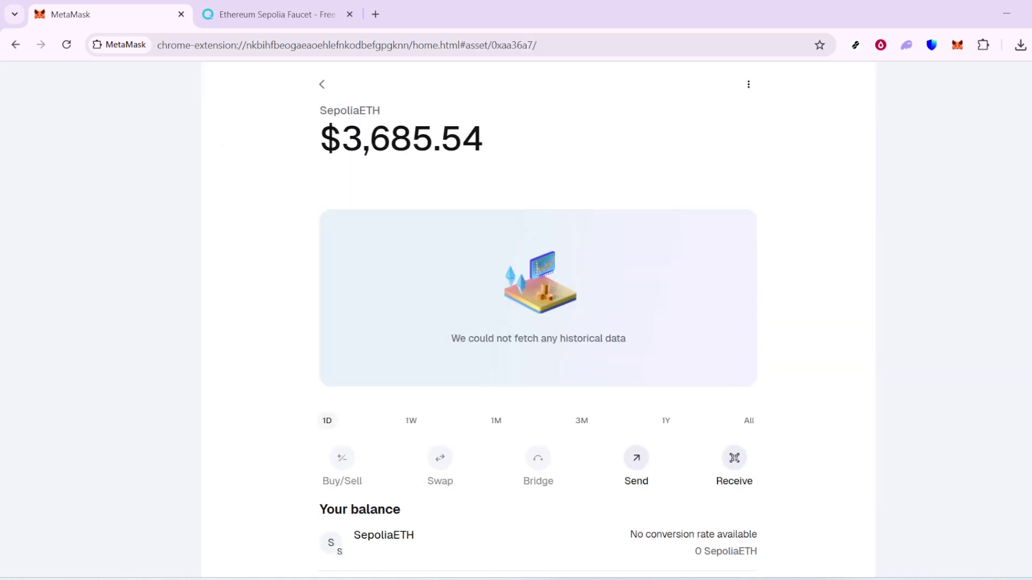
drag(321, 139, 491, 167)
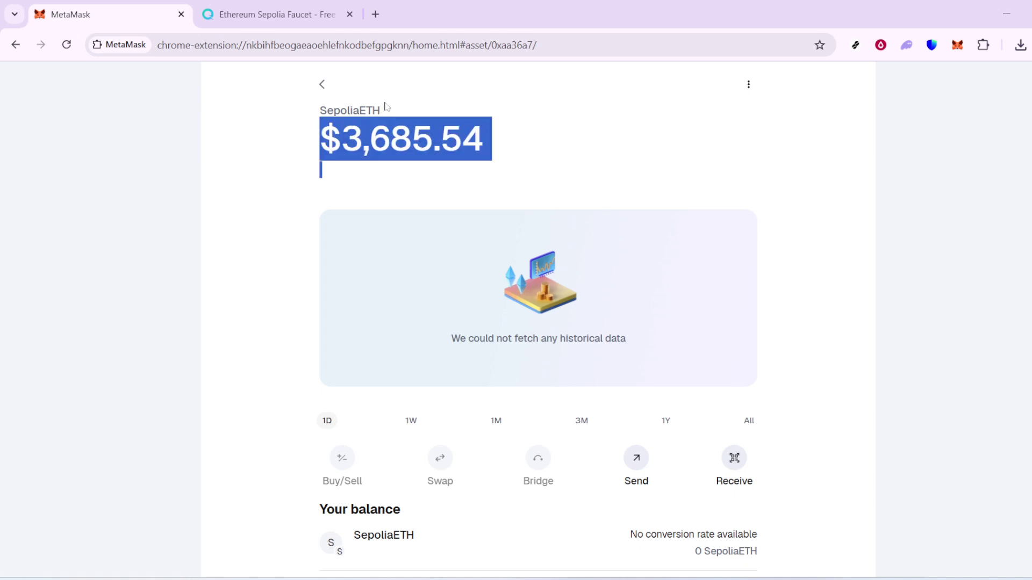
click(322, 93)
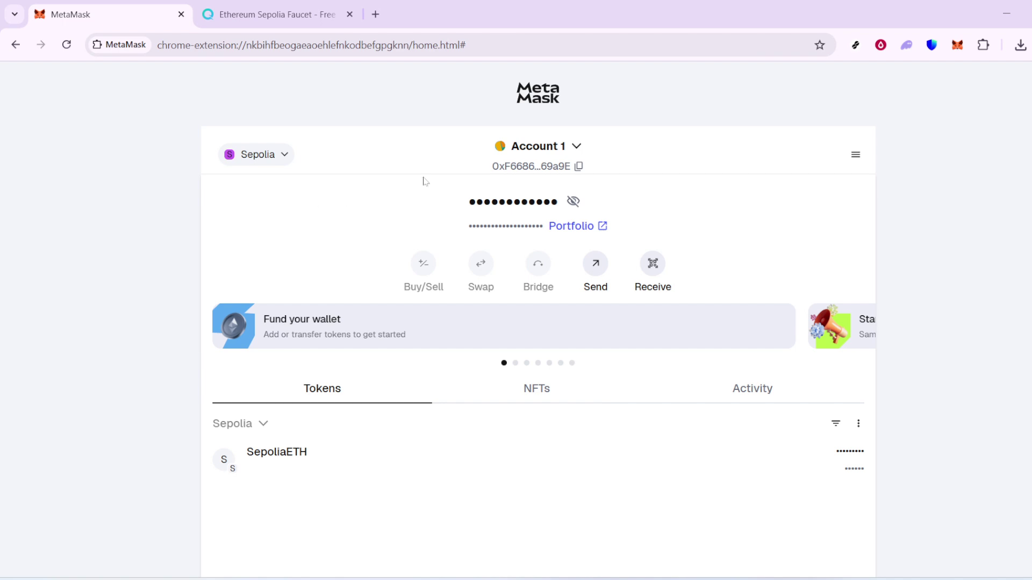
Copy Account 1's wallet address to the clipboard, keeping Account 1 selected
click(559, 156)
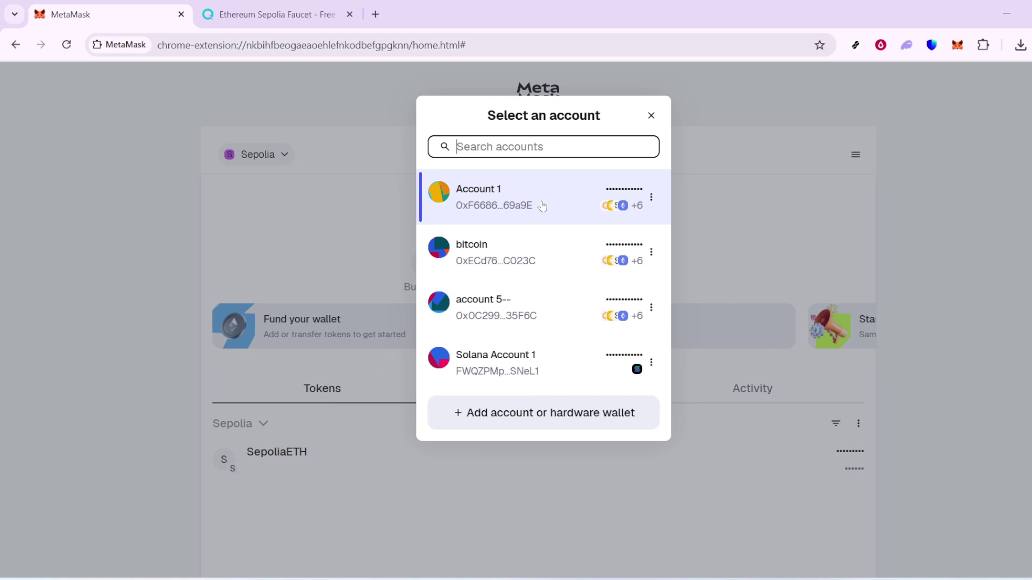
click(744, 212)
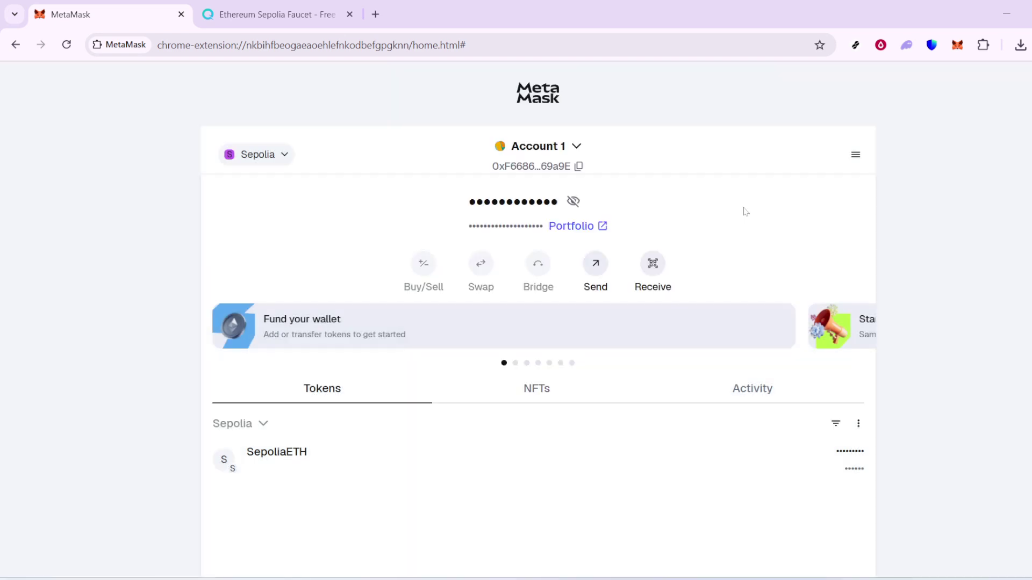
click(556, 170)
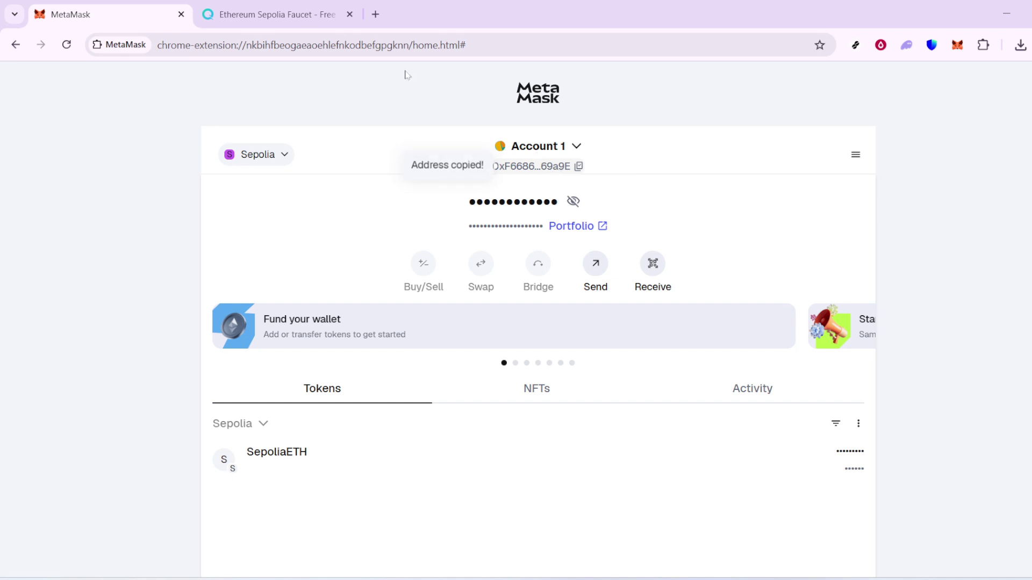
Paste the MetaMask wallet address into the Ethereum Sepolia faucet's Wallet Address field
click(256, 4)
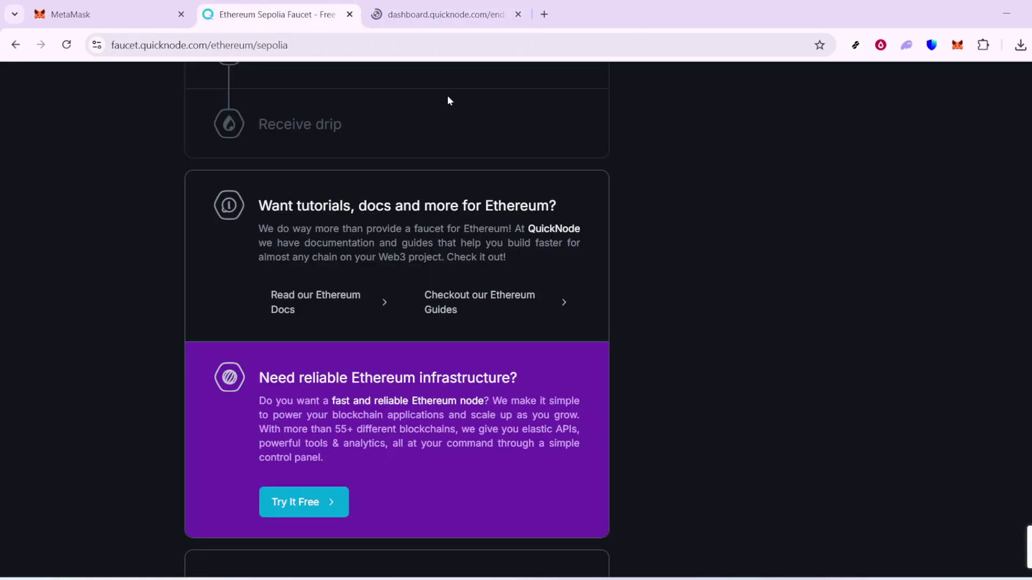
scroll(477, 282, up, 5)
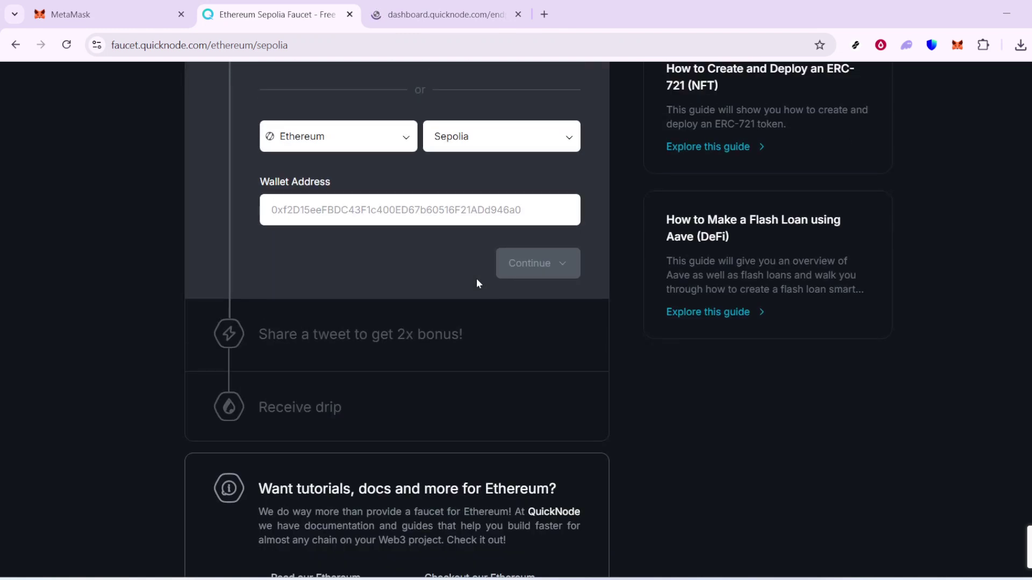
scroll(476, 278, up, 3)
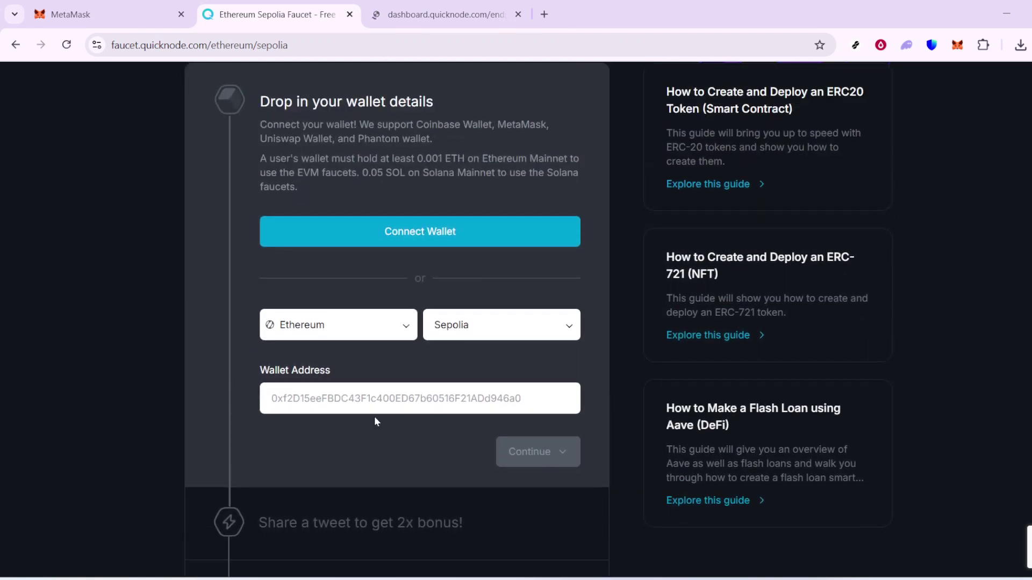
right_click(369, 401)
click(402, 196)
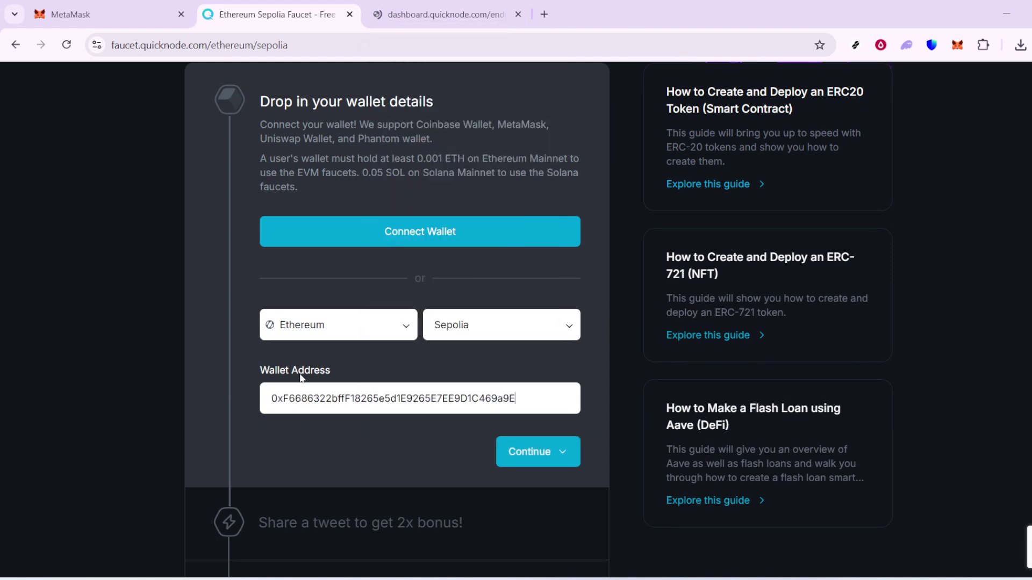
scroll(300, 375, down, 1)
scroll(365, 301, down, 4)
scroll(378, 295, up, 2)
scroll(388, 301, up, 6)
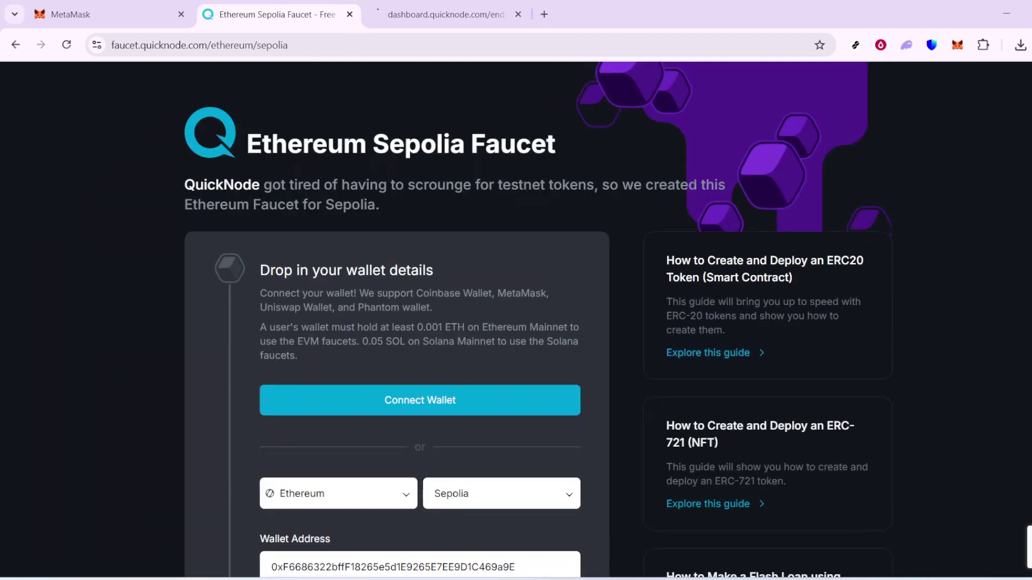
scroll(402, 311, down, 3)
scroll(401, 312, down, 1)
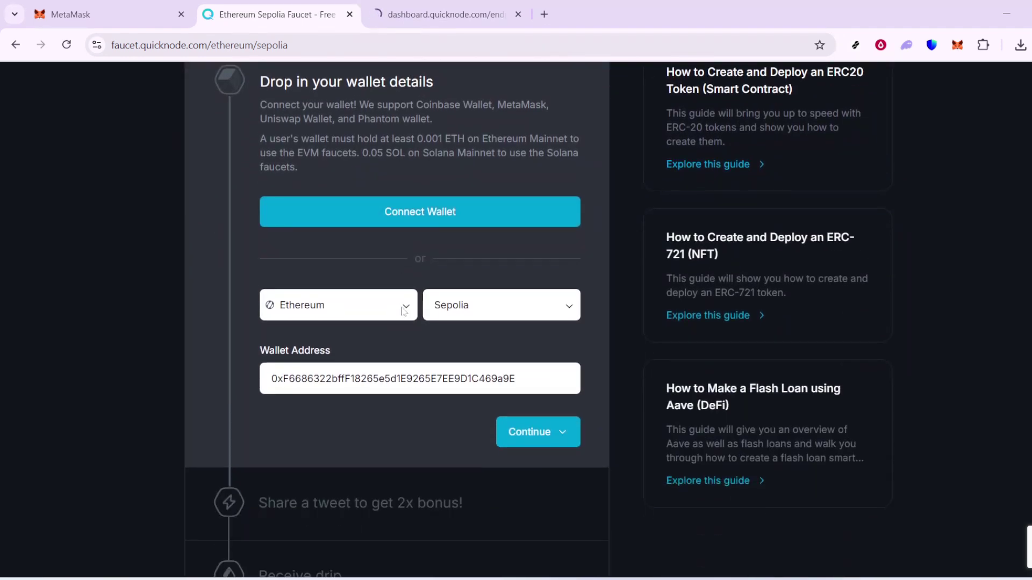
scroll(540, 408, up, 2)
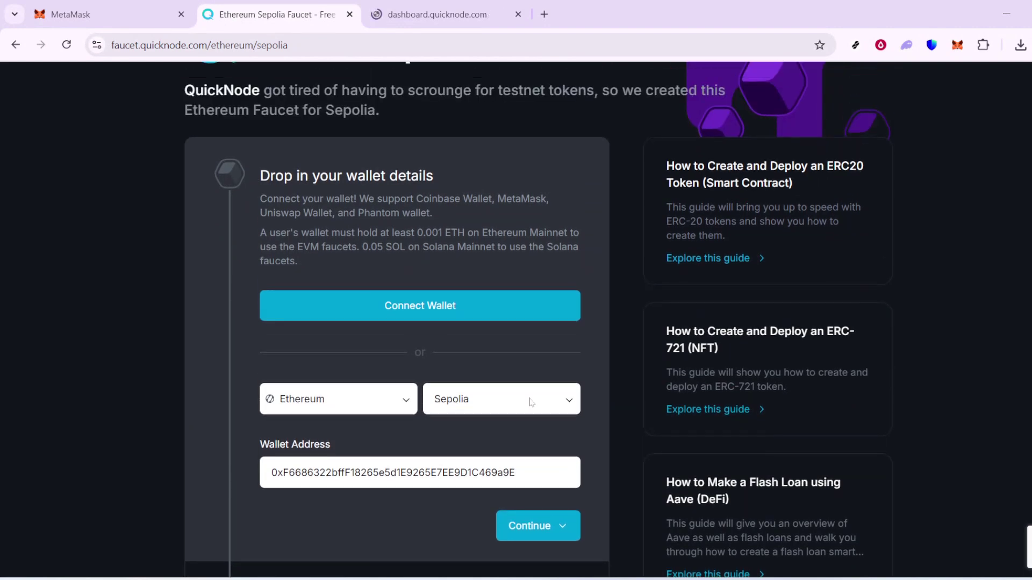
Submit the pasted address, then choose MetaMask as the wallet to connect to the faucet
click(542, 514)
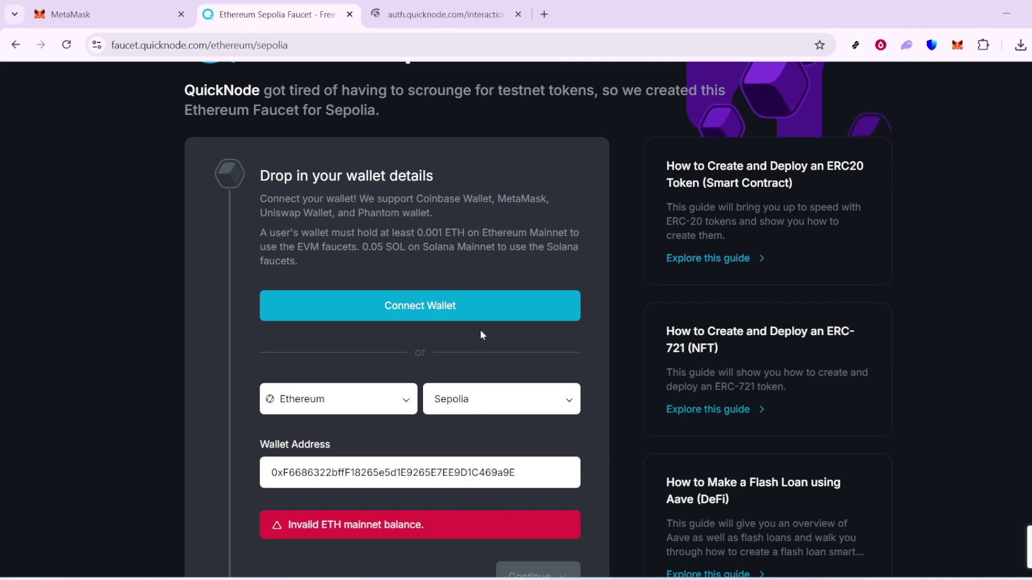
click(467, 303)
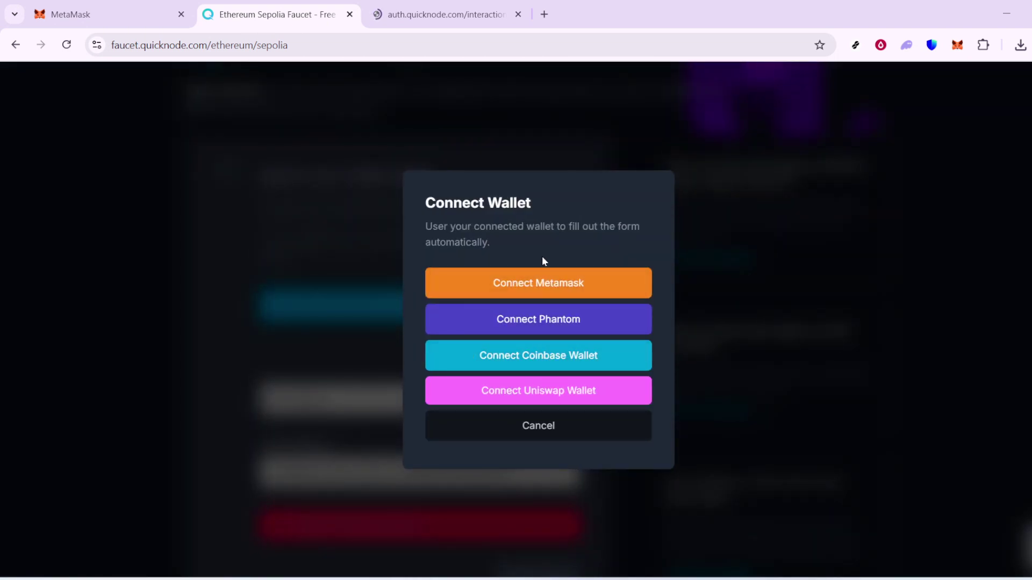
click(542, 287)
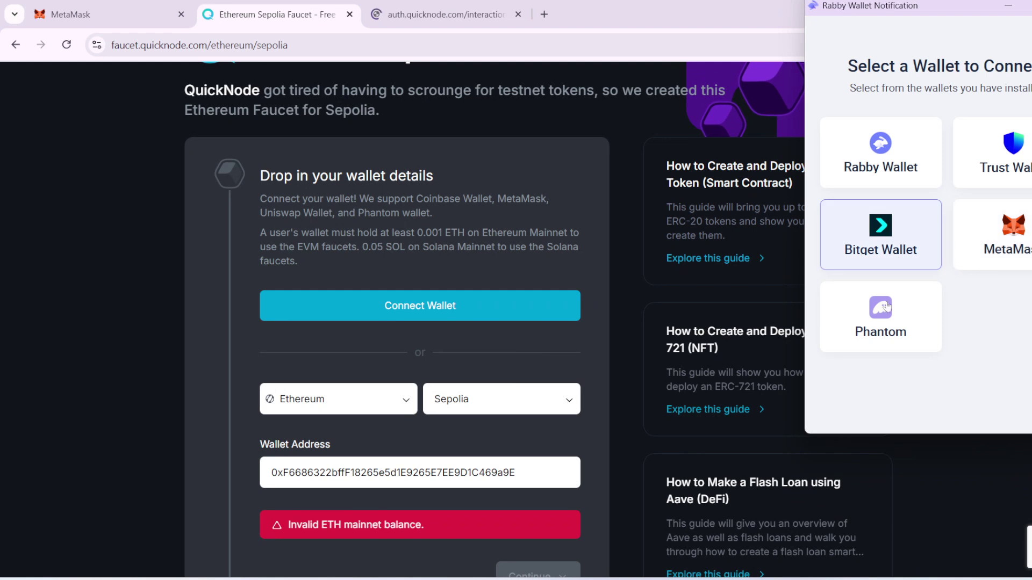
click(1000, 235)
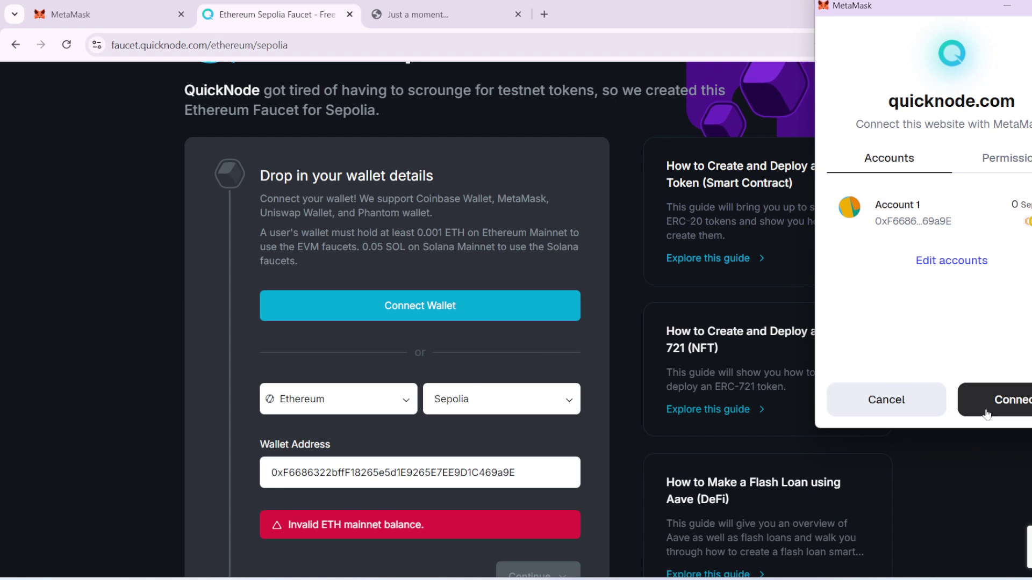
Approve connecting Account 1 to quicknode.com and check the faucet form afterwards
click(1009, 409)
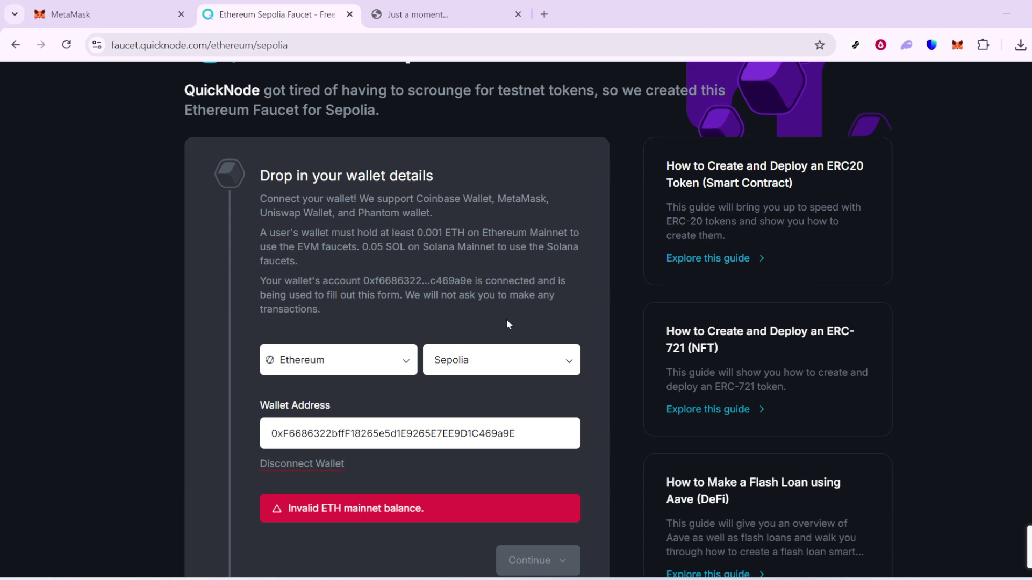
scroll(505, 325, down, 3)
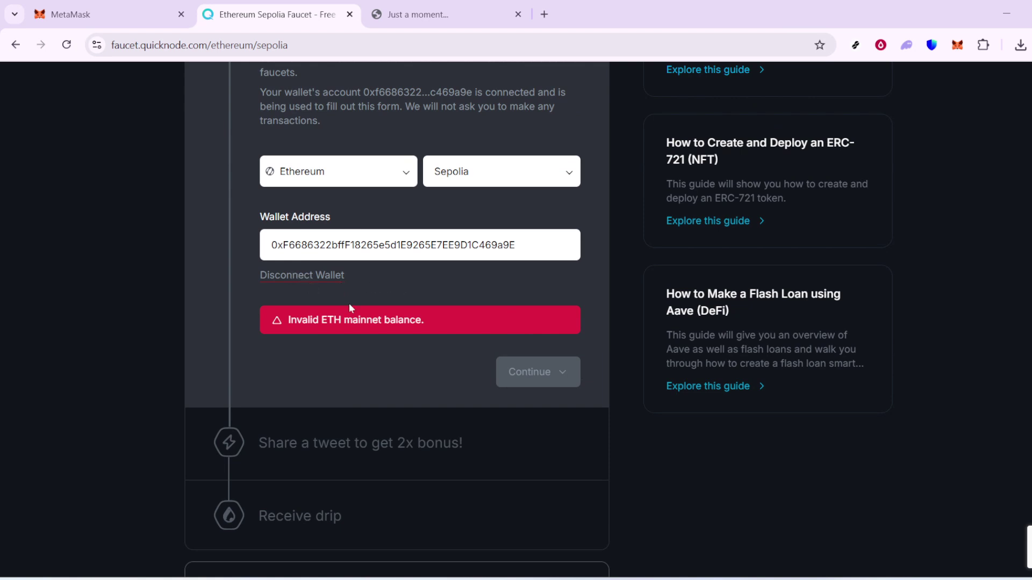
scroll(294, 276, up, 3)
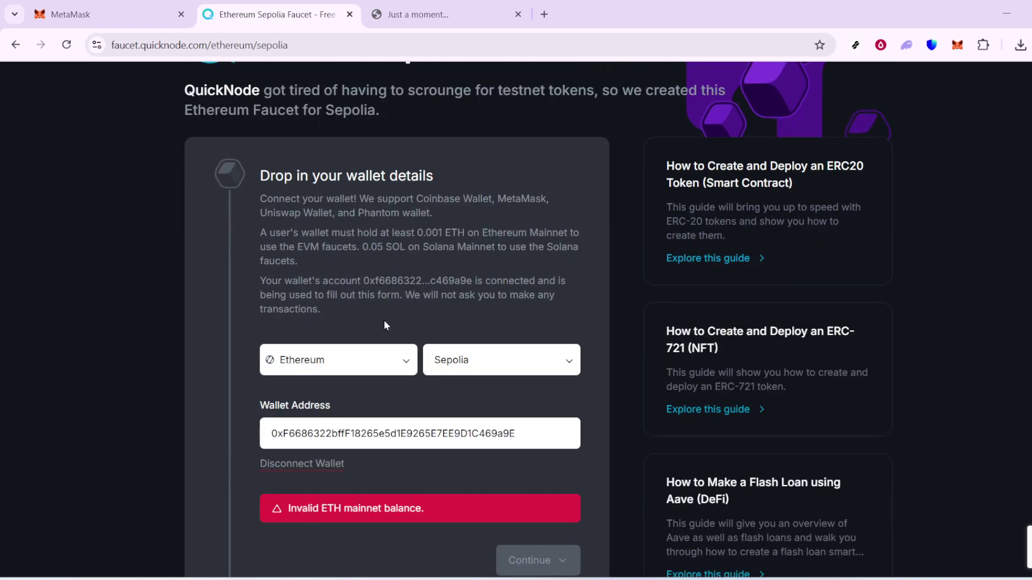
scroll(384, 321, up, 2)
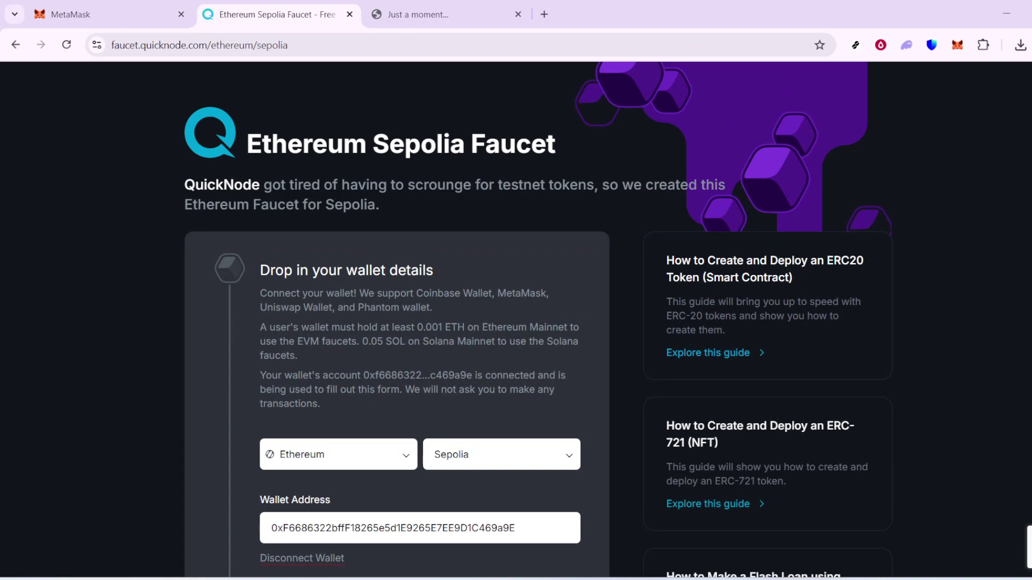